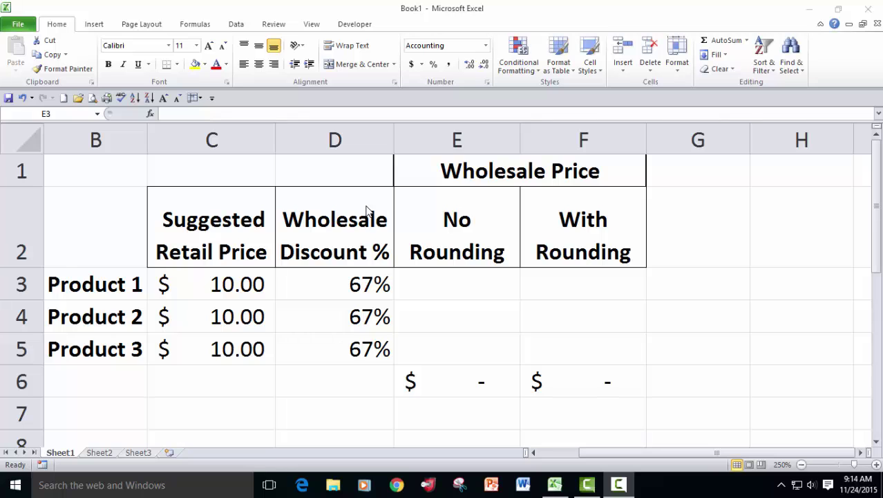
Enter =C3*(1-D3) in E3 as Product 1's unrounded wholesale price.
key("shift+Right")
key("shift+Down")
key("shift+Down")
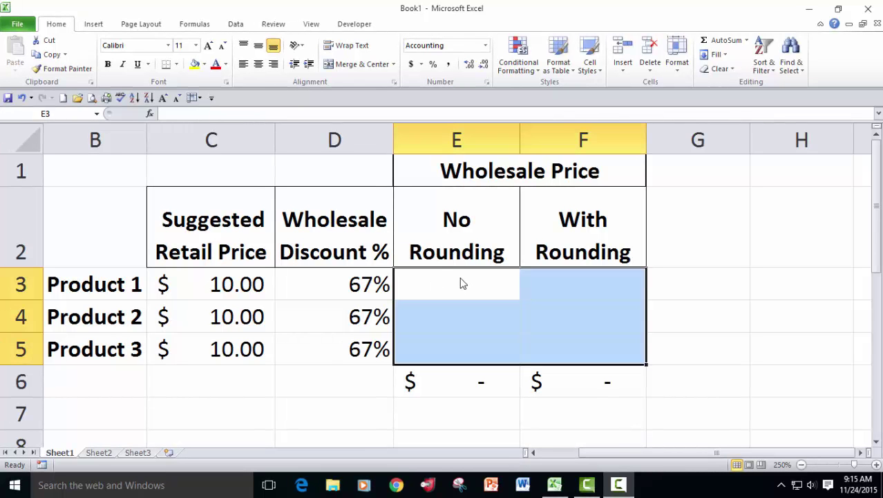
left_click(459, 280)
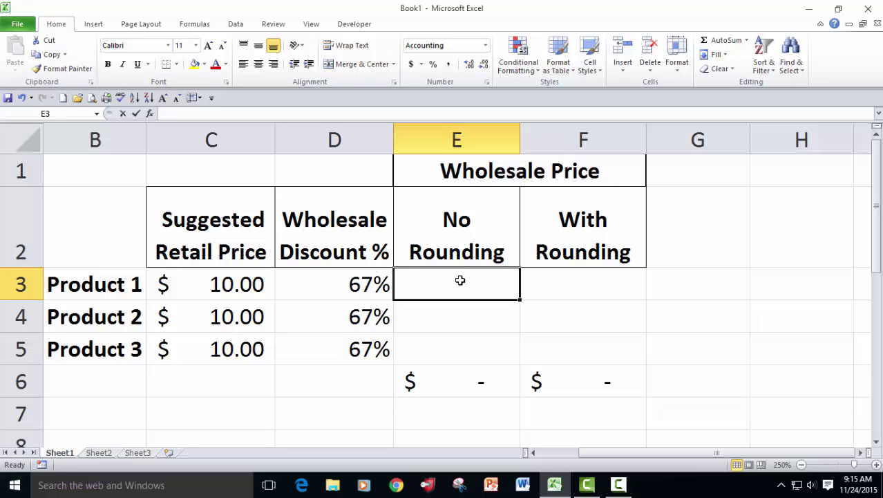
type("=")
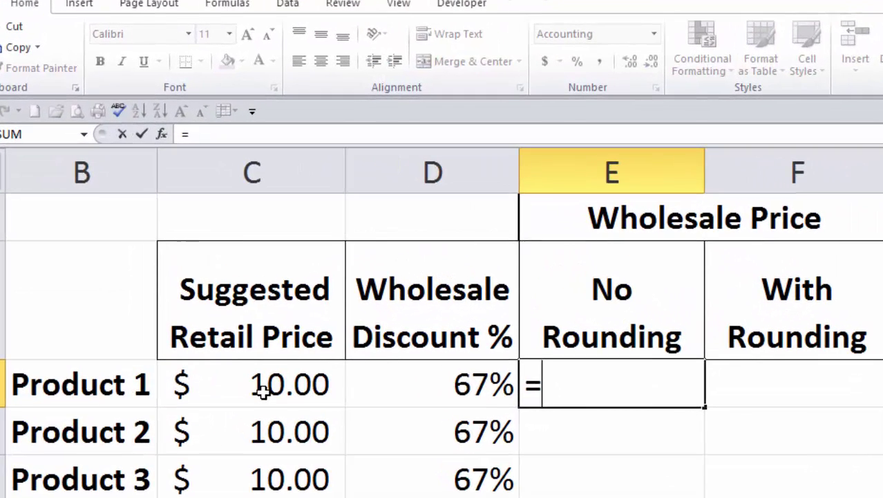
left_click(220, 292)
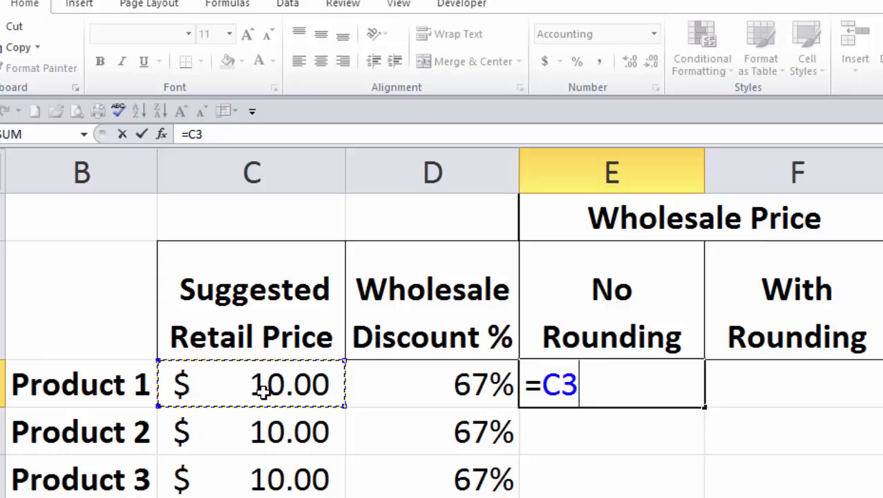
type("*(1-")
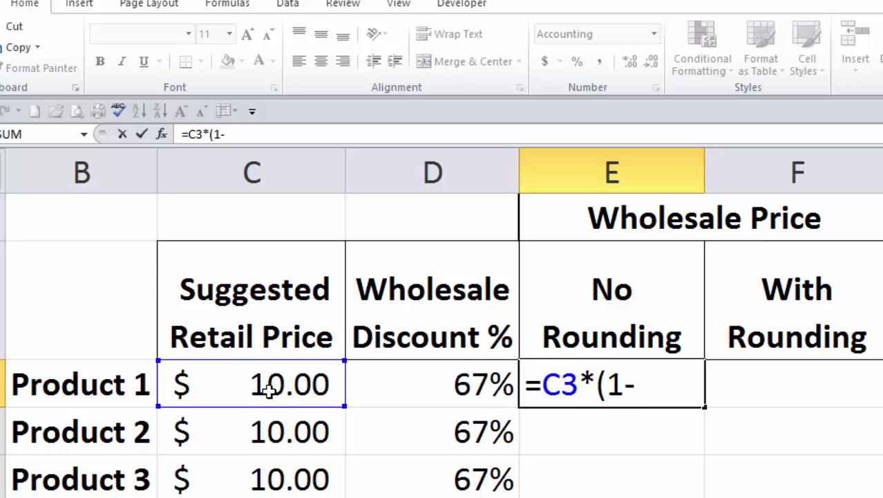
left_click(427, 378)
type(")")
key("Return")
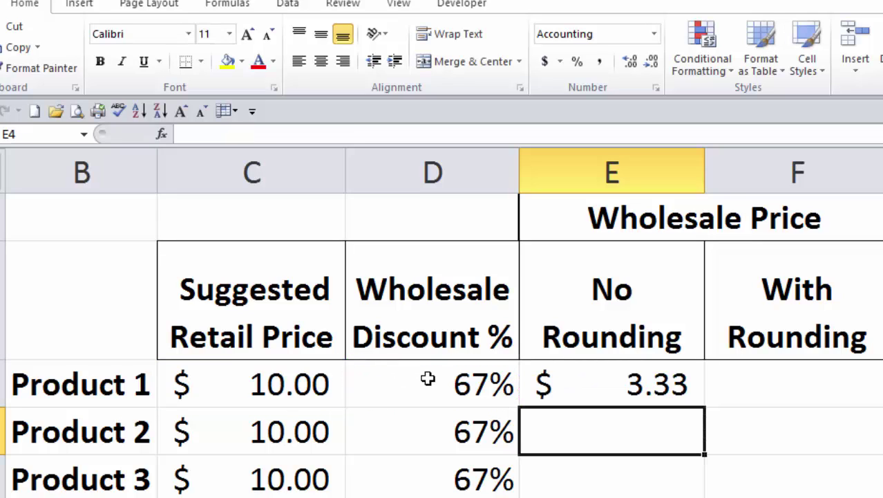
Fill the E3 formula down to E5, giving $3.33 per product and a $10.00 total.
left_click(677, 383)
left_click_drag(701, 409, 698, 483)
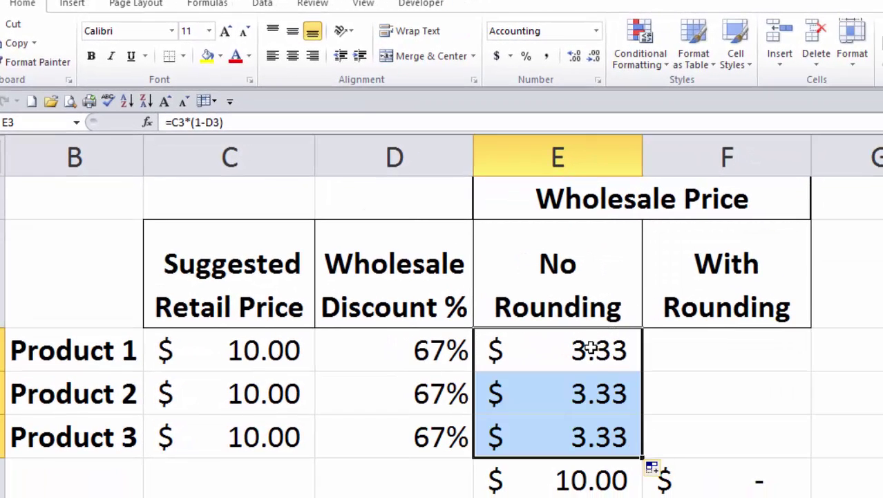
left_click(564, 349)
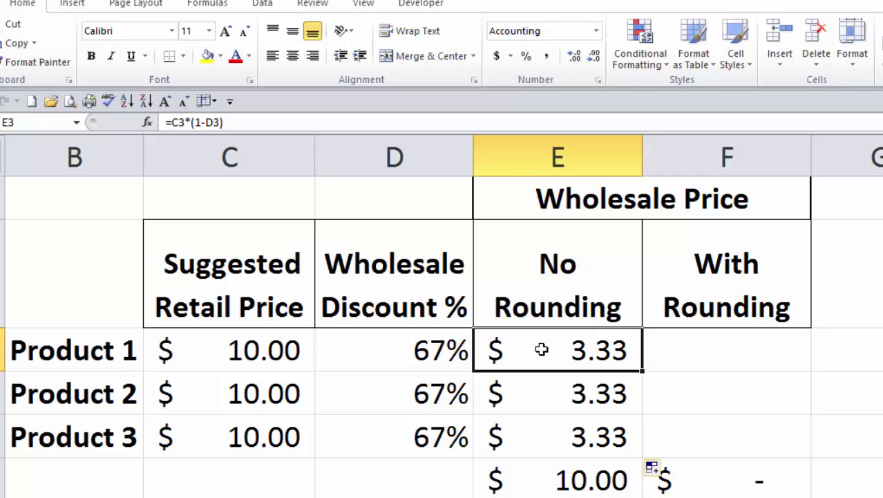
Format E3:E6 with five decimals, showing $3.33333 per product and $10.00000 total.
left_click_drag(543, 350, 558, 474)
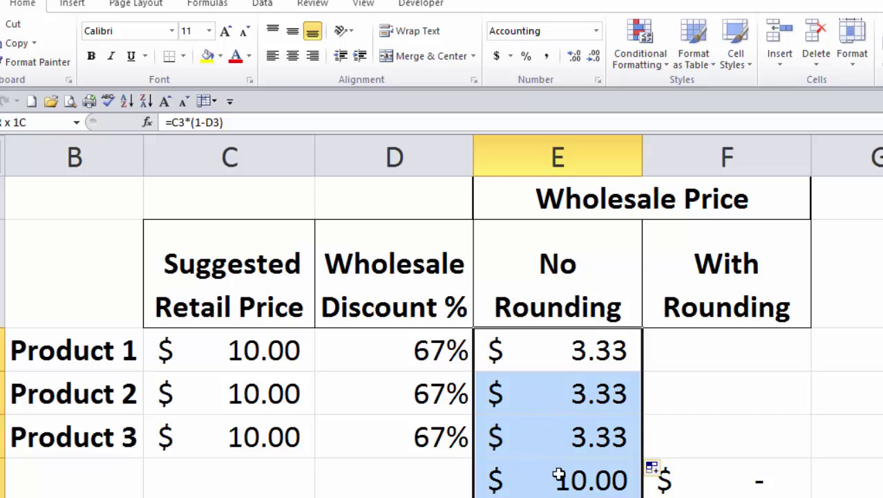
right_click(565, 383)
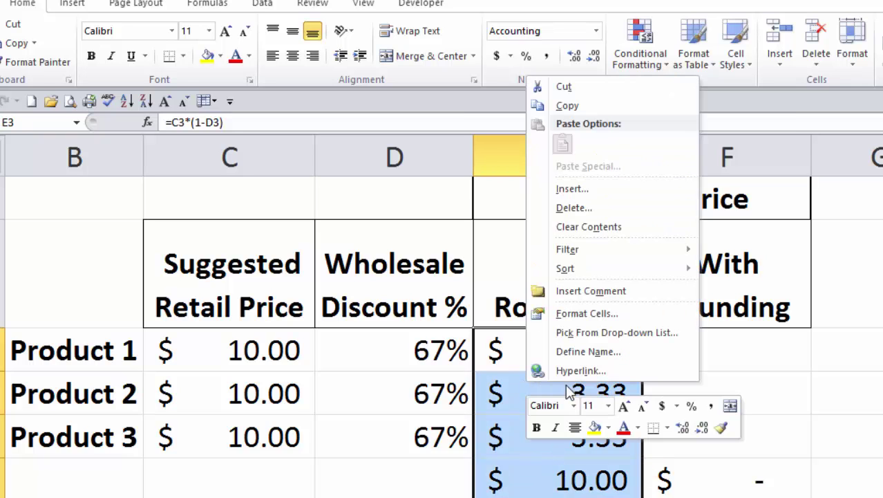
left_click(682, 428)
left_click(682, 428)
left_click(682, 428)
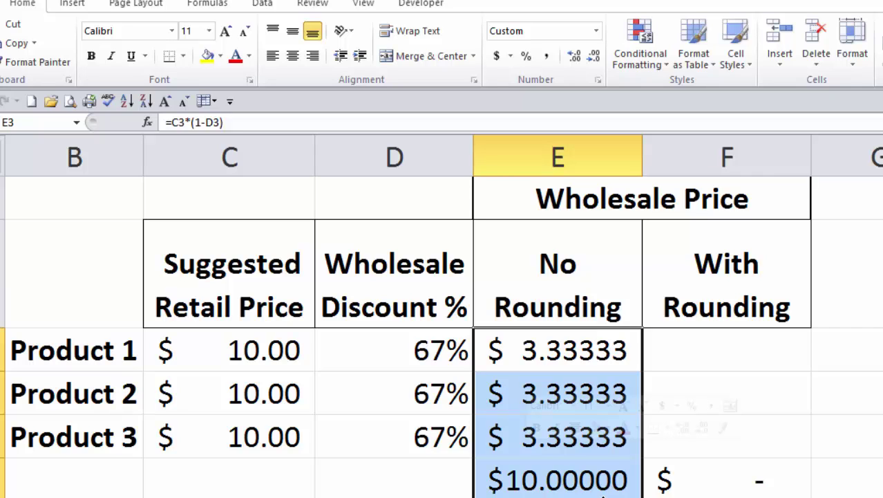
left_click(691, 348)
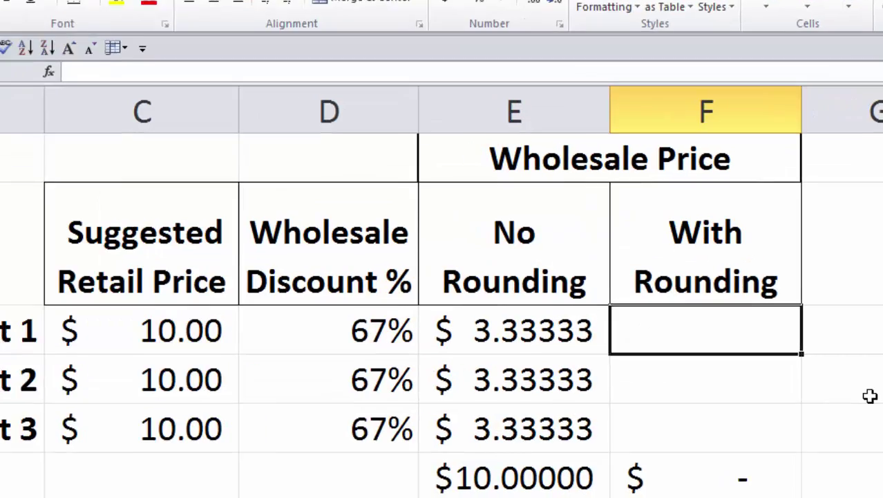
Enter =round(C3*(1-D3),2) in F3, showing $3.33 for Product 1.
type("=rou")
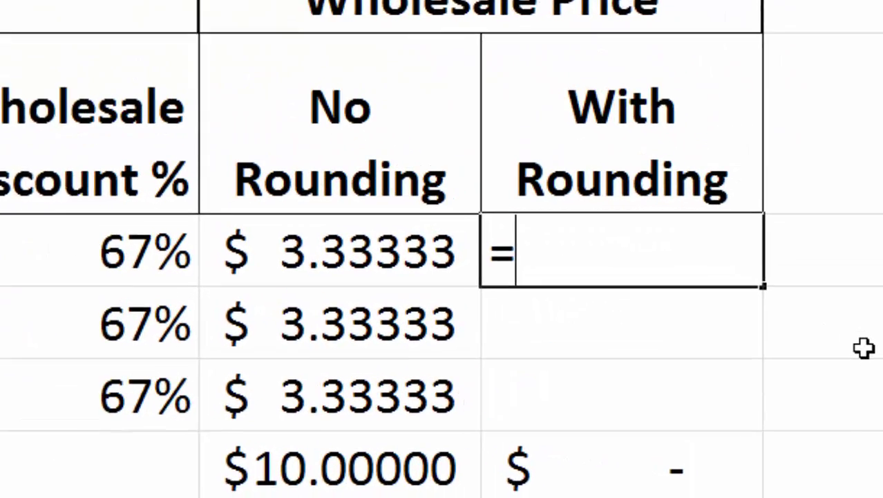
type("nd(")
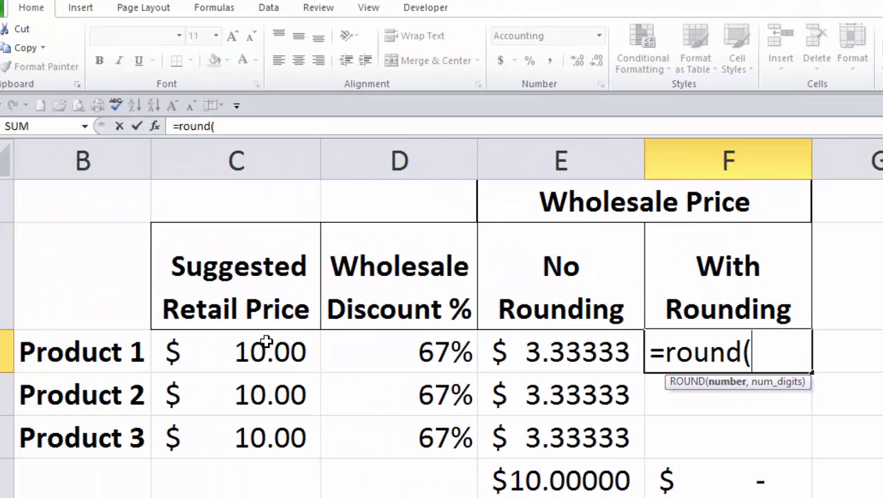
left_click(268, 351)
type("*(")
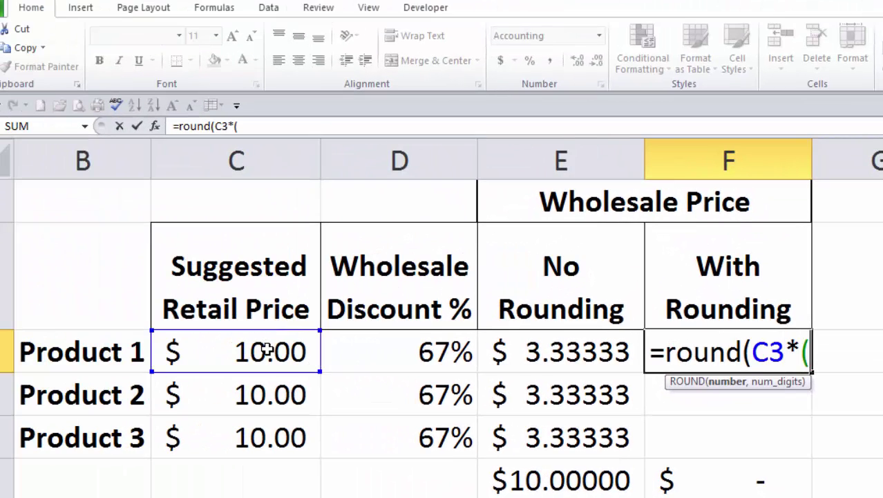
type("1-")
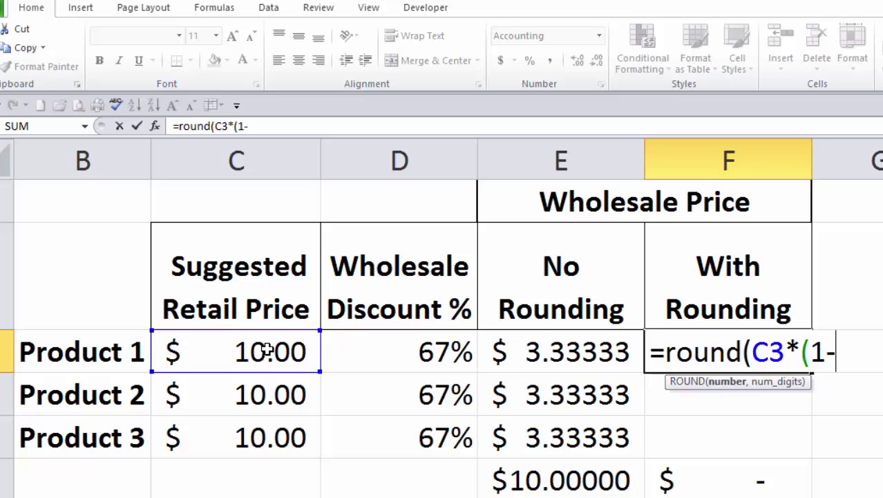
left_click(401, 356)
type(")")
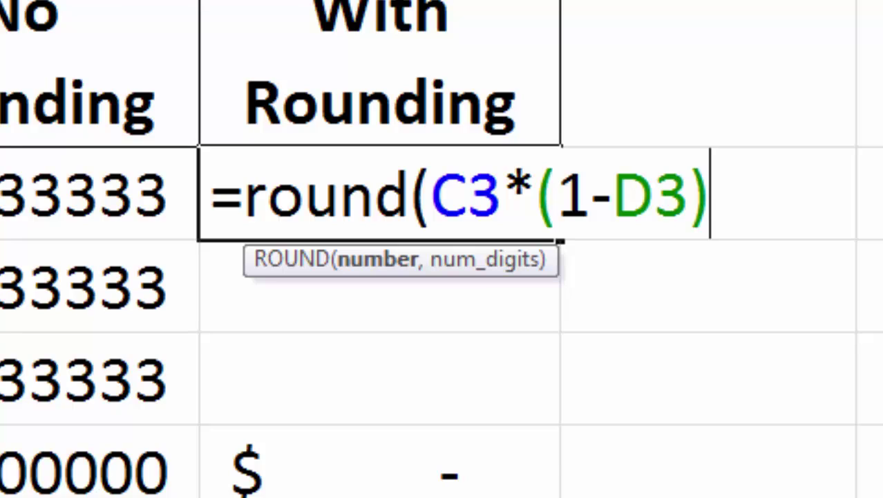
type(",")
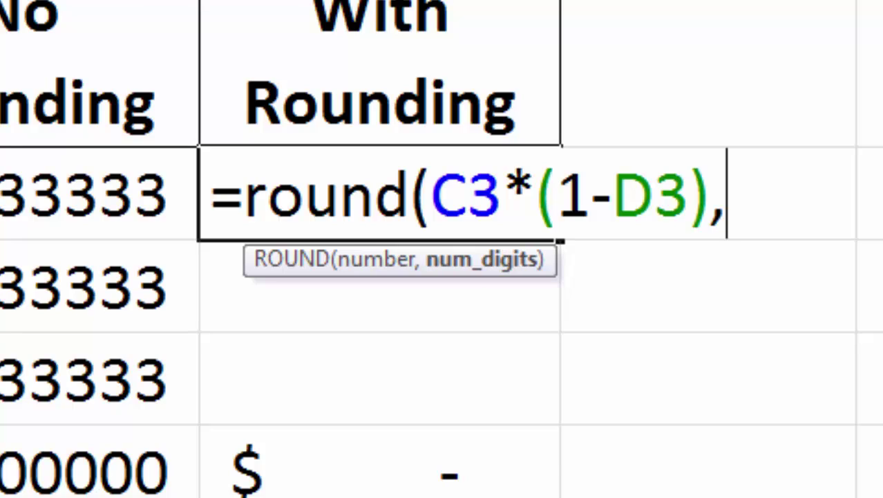
type("2")
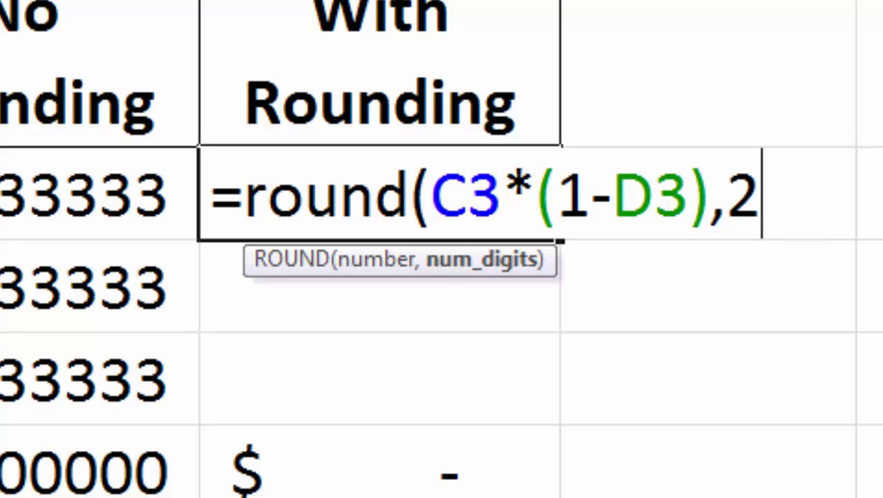
type(")")
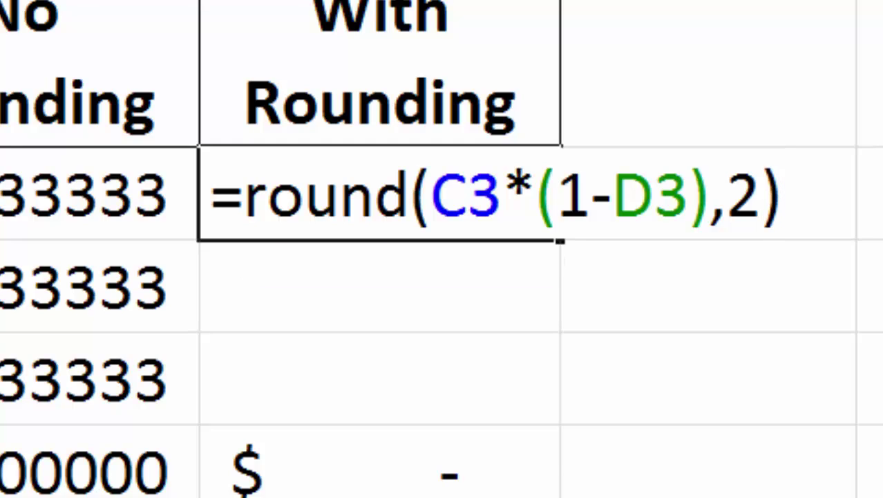
key("Return")
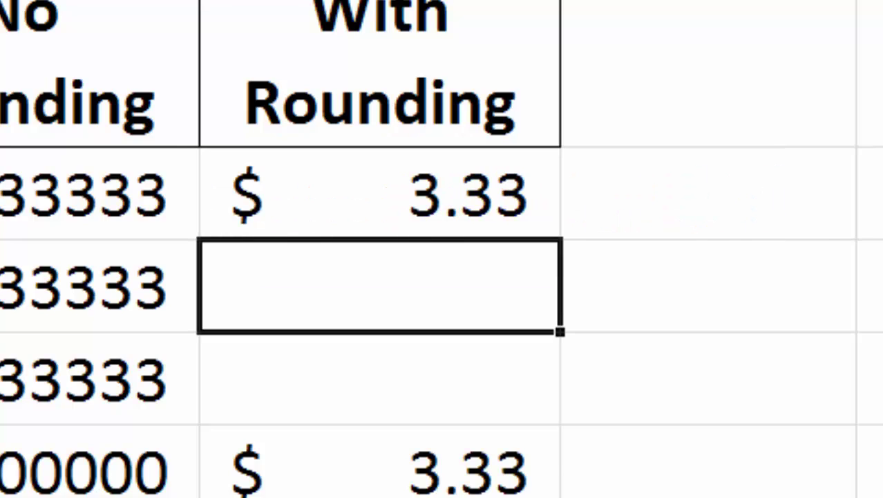
Fill the ROUND formula to F5 and show F3:F6 to five decimals, totaling $9.99000.
left_click(469, 192)
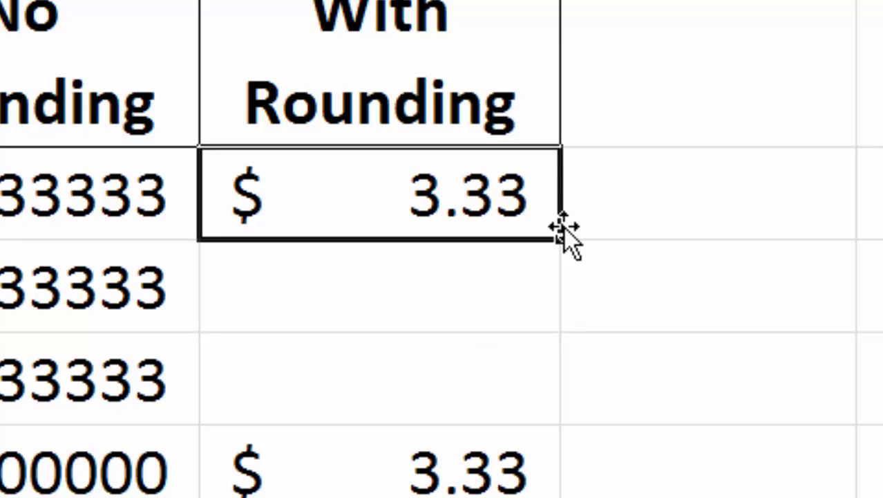
left_click_drag(565, 233, 557, 415)
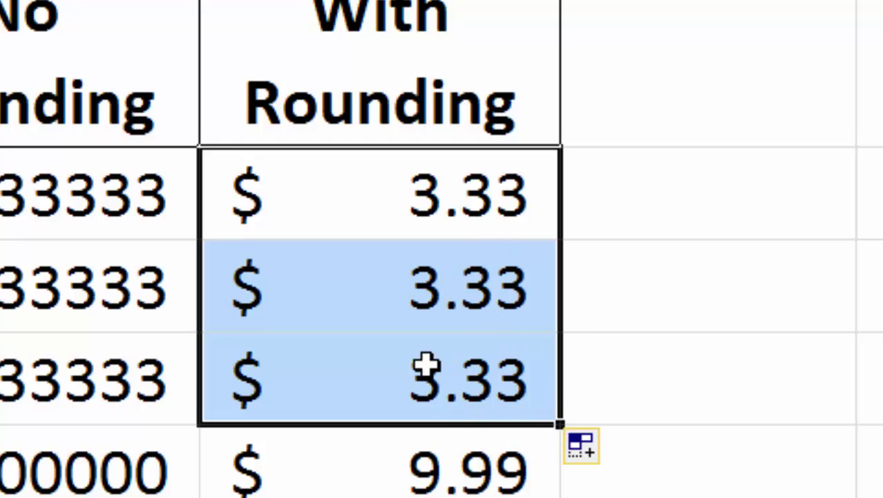
left_click_drag(396, 187, 429, 469)
right_click(444, 312)
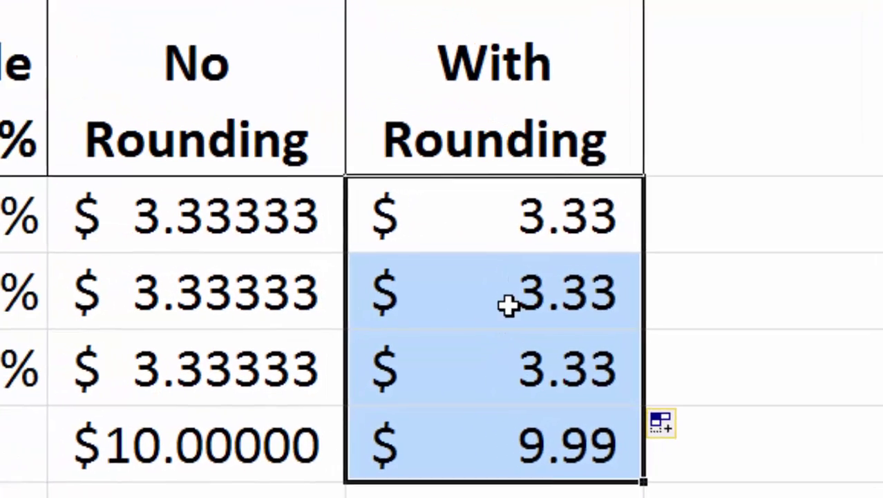
left_click(793, 387)
left_click(793, 387)
left_click(790, 381)
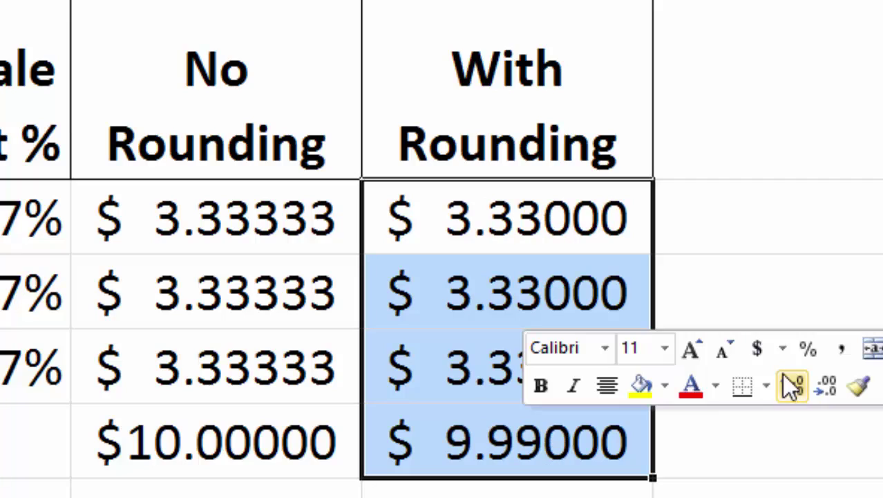